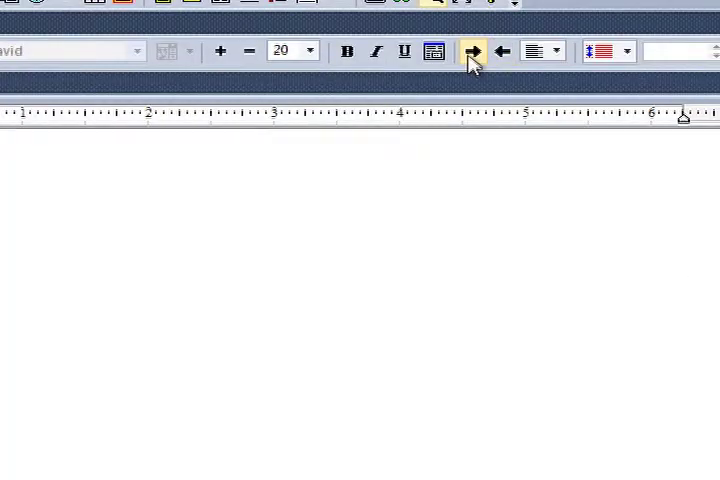
text(H)
text(el)
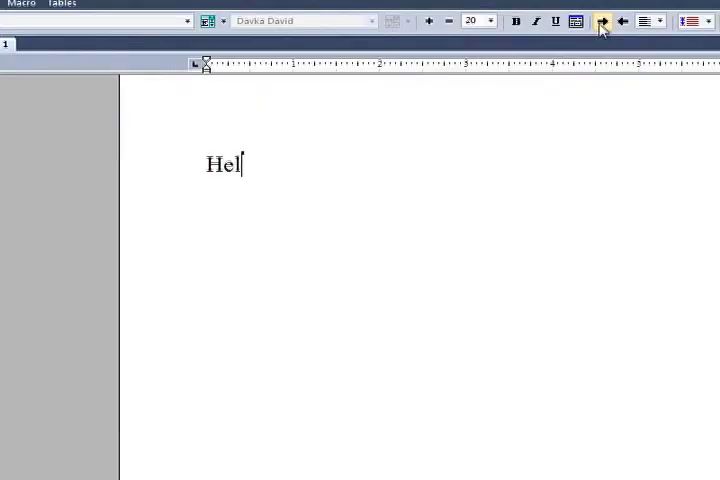
text(lo and good )
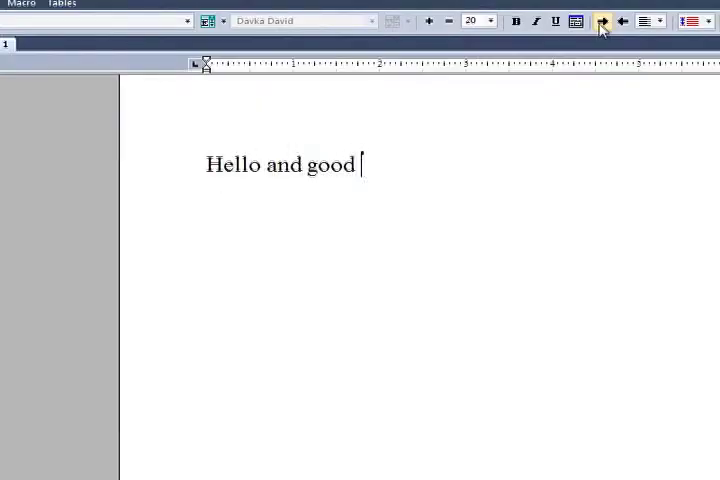
text(morning)
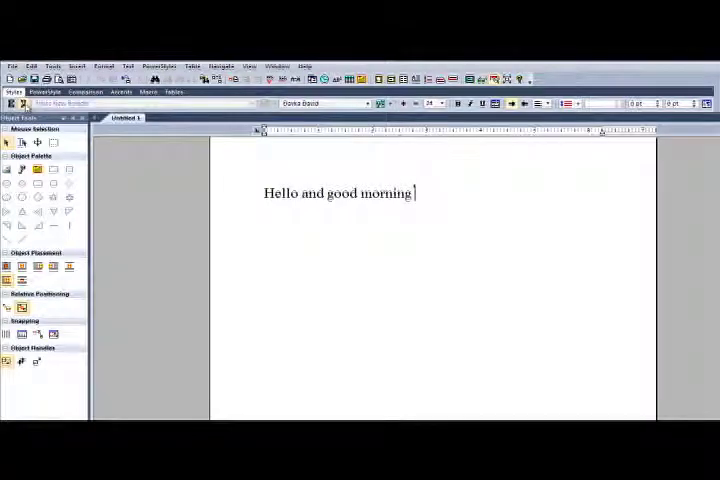
text(שלום)
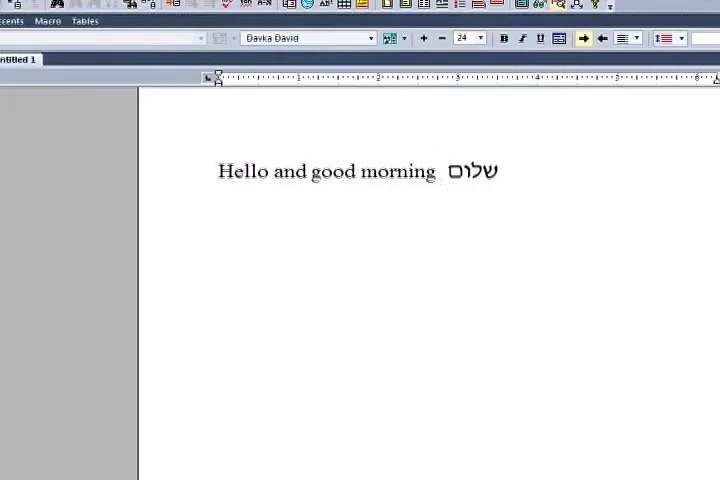
text( בקר טו)
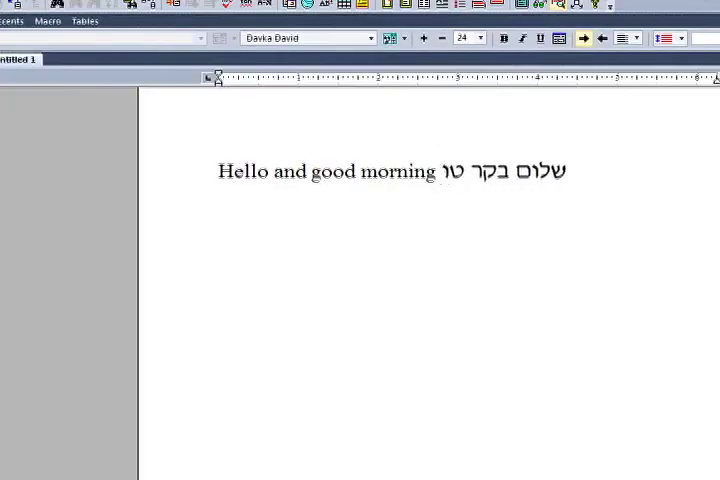
text(ב)
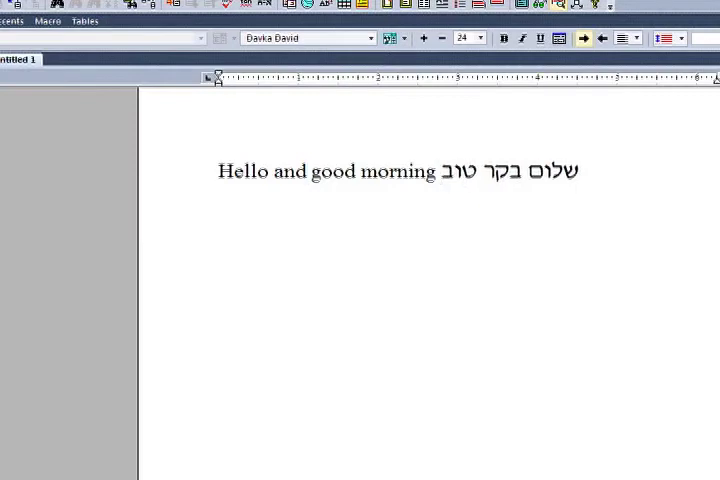